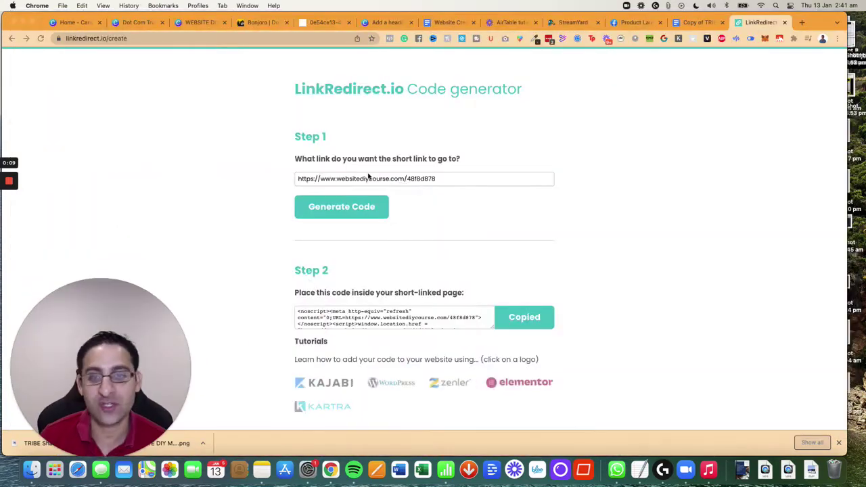
# Step: Copy the Masterclass registration page URL from the systeme.io funnel step
pyautogui.press('super+grave')
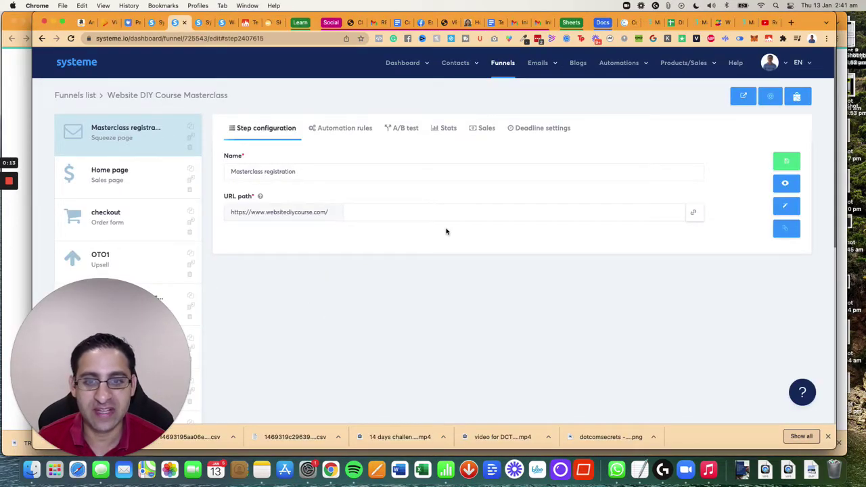
pyautogui.click(693, 212)
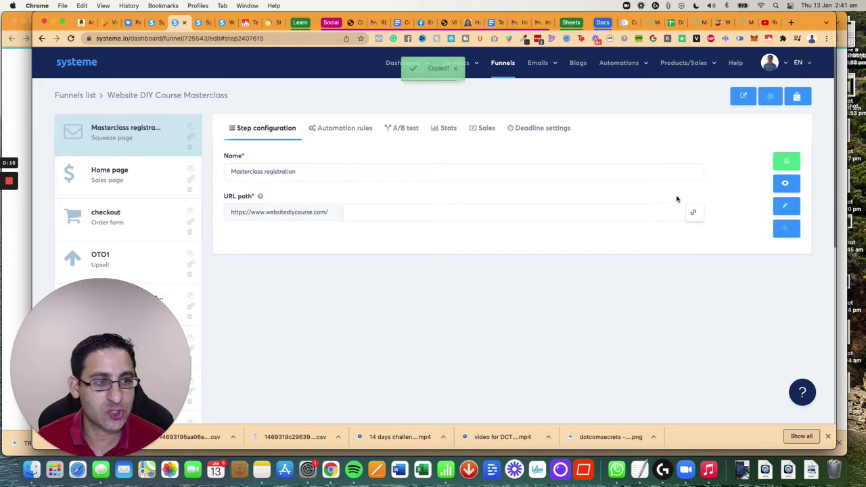
pyautogui.press('super+grave')
# Step: Load the copied websitediycourse.com registration page address in a new Chrome tab
pyautogui.click(803, 23)
pyautogui.press('super+v')
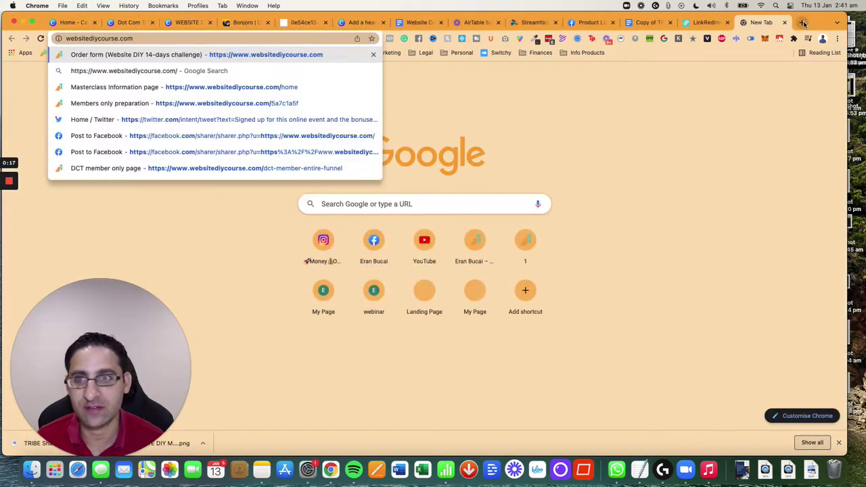
pyautogui.press('Return')
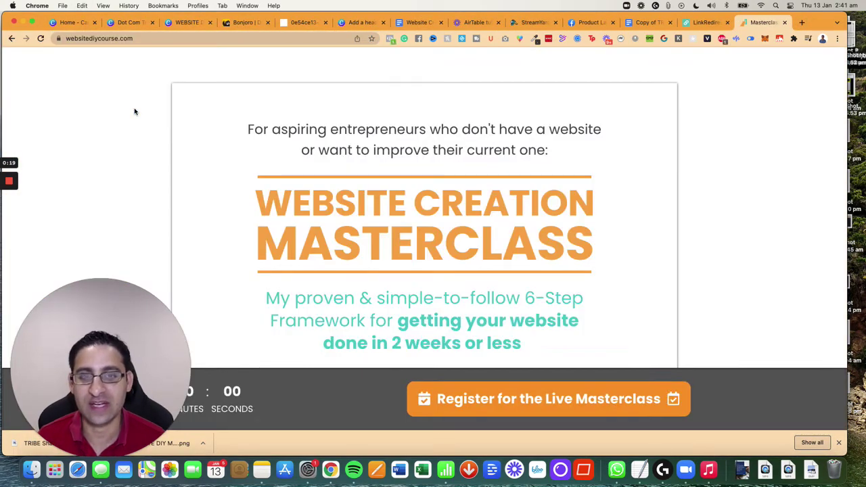
# Step: Read through the Masterclass landing page, then return to the systeme.io funnel
pyautogui.scroll(-1, 134, 111)
pyautogui.scroll(-4, 134, 112)
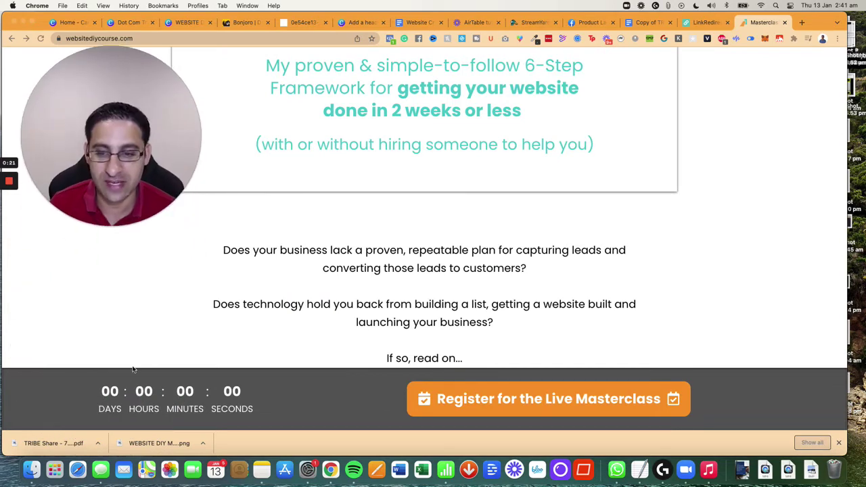
pyautogui.moveTo(116, 152); pyautogui.dragTo(106, 342)
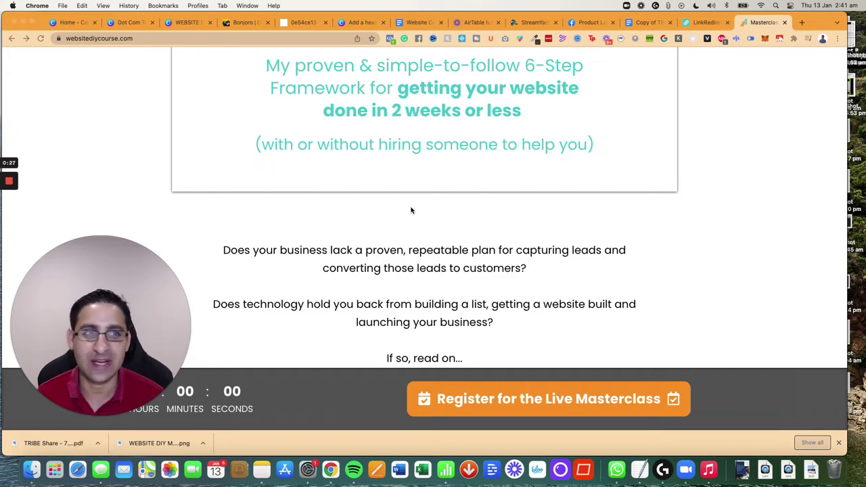
pyautogui.scroll(-5, 410, 210)
pyautogui.scroll(-3, 411, 211)
pyautogui.scroll(-3, 410, 210)
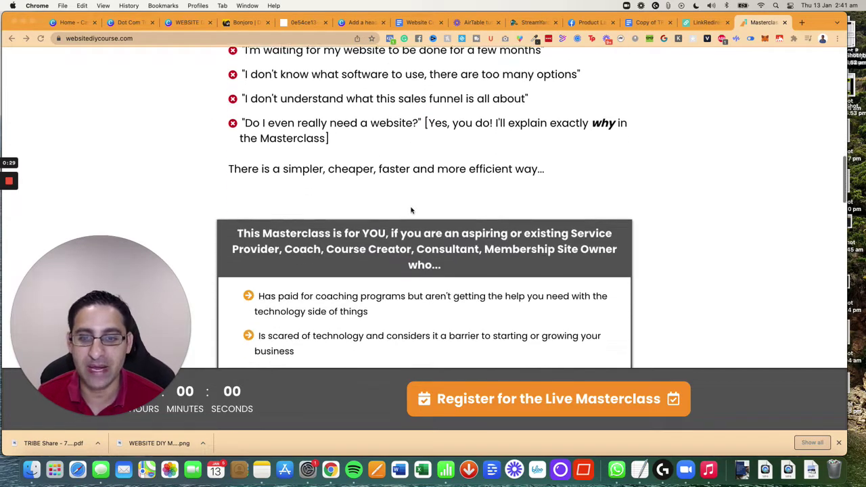
pyautogui.scroll(-5, 411, 210)
pyautogui.scroll(-2, 411, 210)
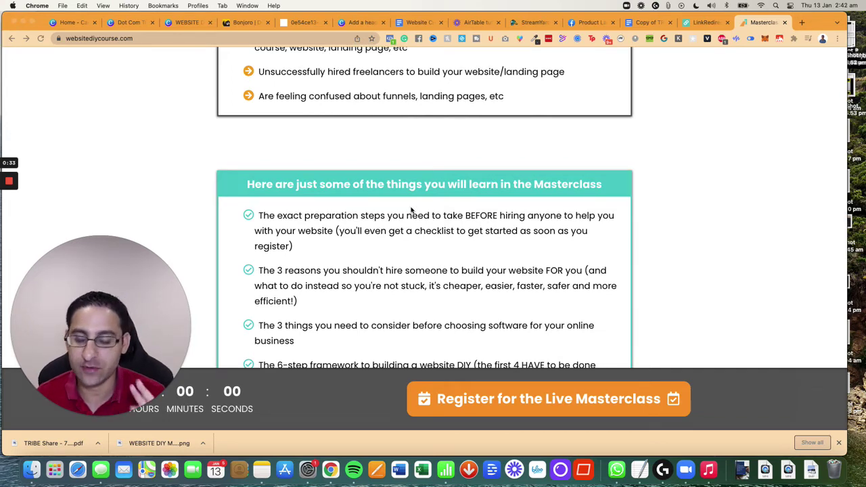
pyautogui.scroll(-1, 411, 210)
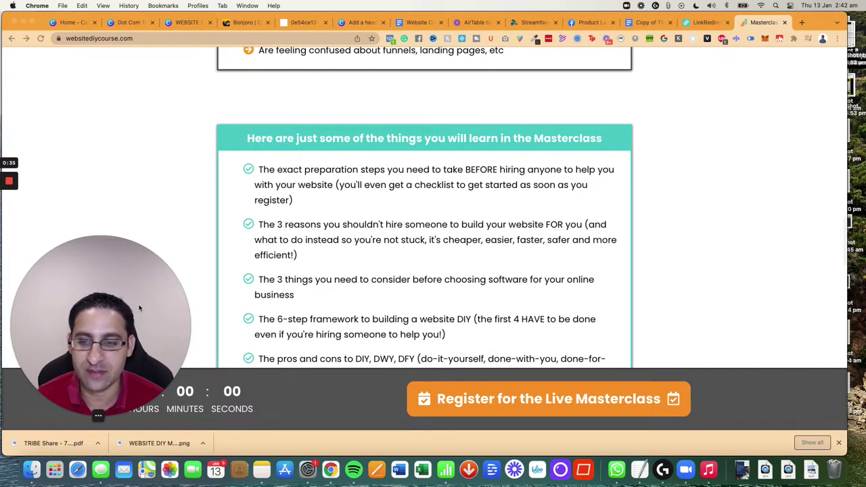
pyautogui.moveTo(139, 309); pyautogui.dragTo(139, 192)
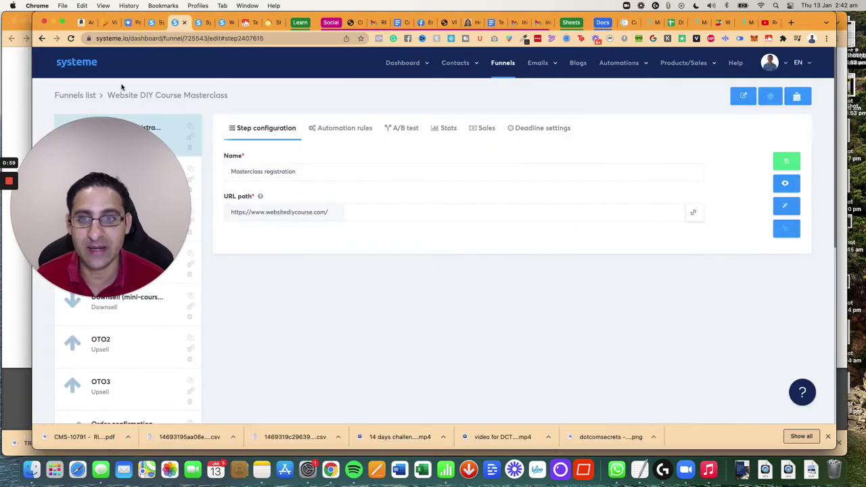
pyautogui.moveTo(46, 201); pyautogui.dragTo(420, 346)
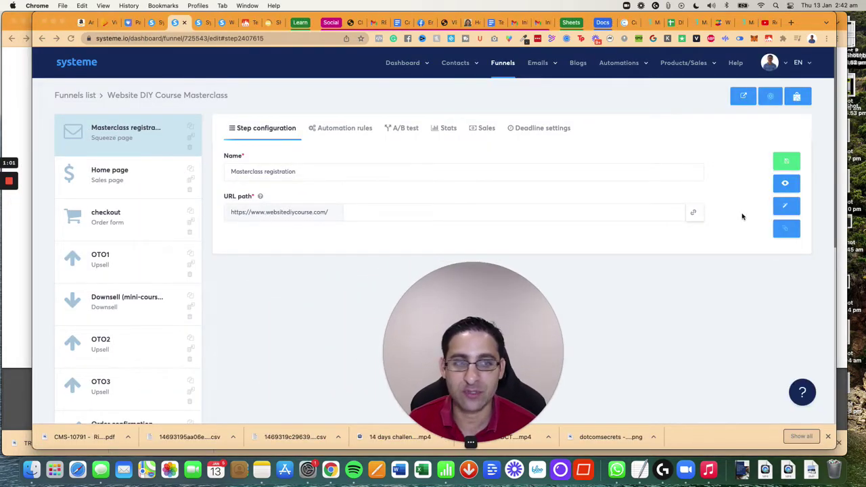
# Step: Copy the checkout order form step's URL and return to the Masterclass window
pyautogui.click(786, 208)
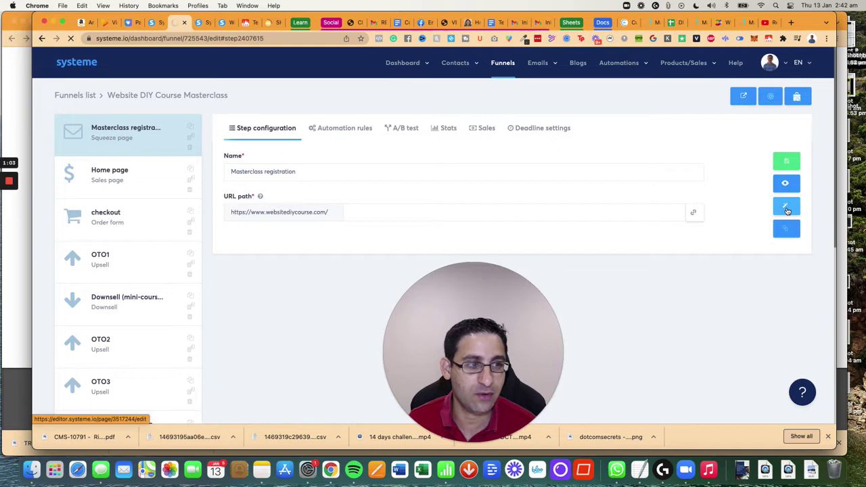
pyautogui.click(198, 23)
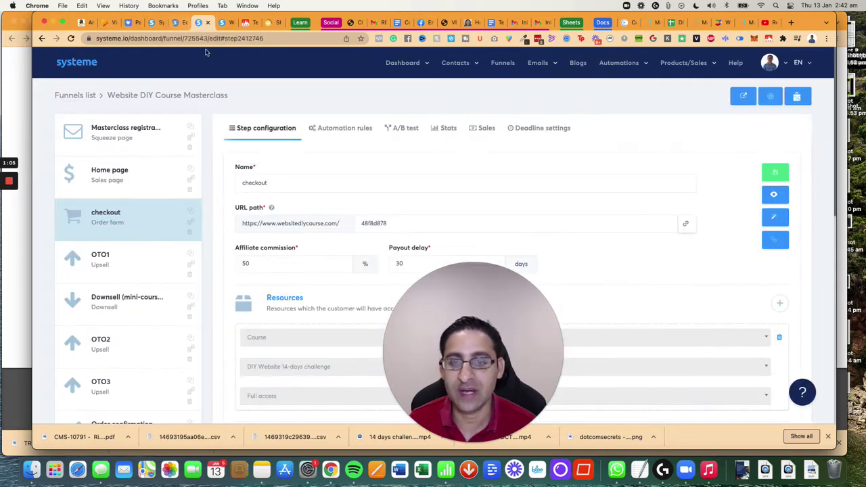
pyautogui.doubleClick(686, 224)
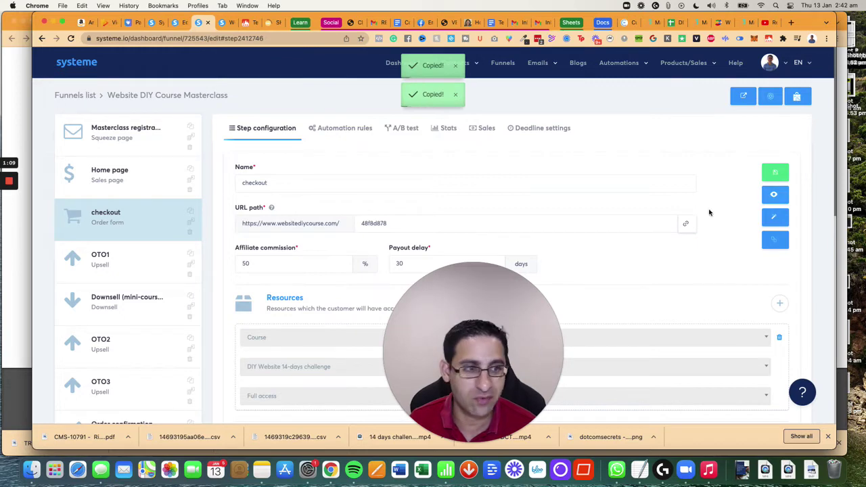
pyautogui.press('super+grave')
# Step: Load the checkout order form and check it down to the $197 order button and back
pyautogui.click(221, 39)
pyautogui.press('super+v')
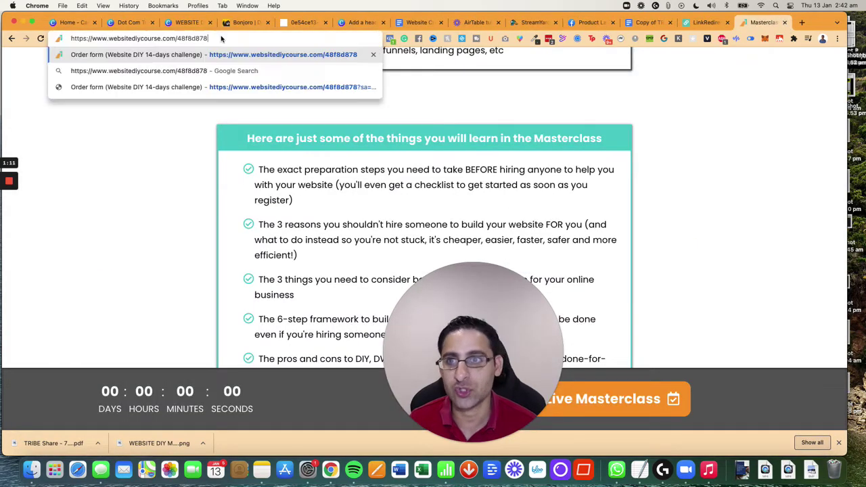
pyautogui.press('Return')
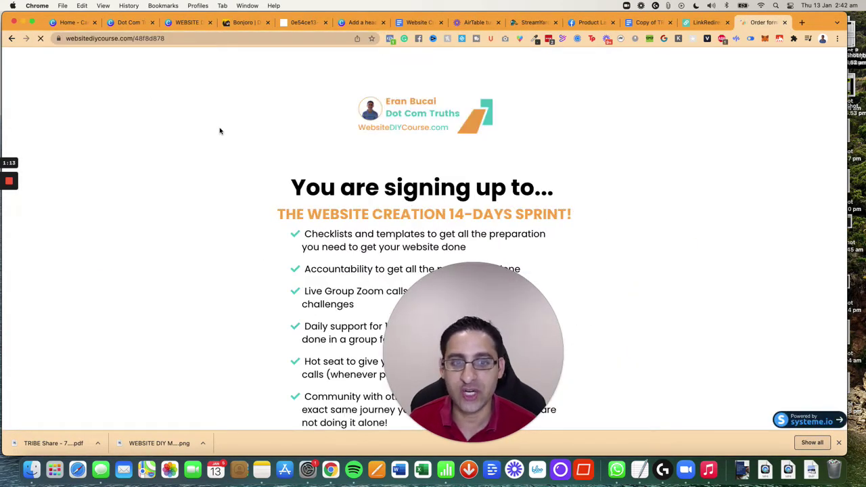
pyautogui.scroll(-5, 219, 130)
pyautogui.scroll(-5, 219, 130)
pyautogui.scroll(-5, 219, 131)
pyautogui.scroll(-5, 219, 129)
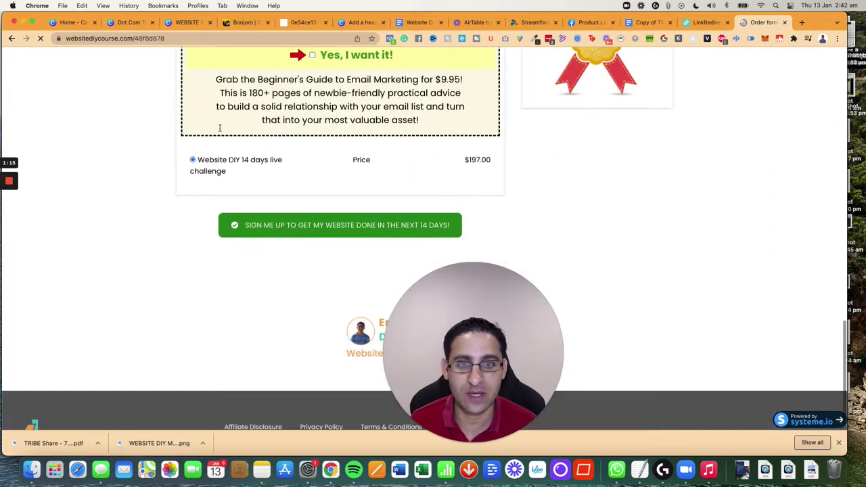
pyautogui.scroll(10, 219, 128)
pyautogui.scroll(10, 212, 112)
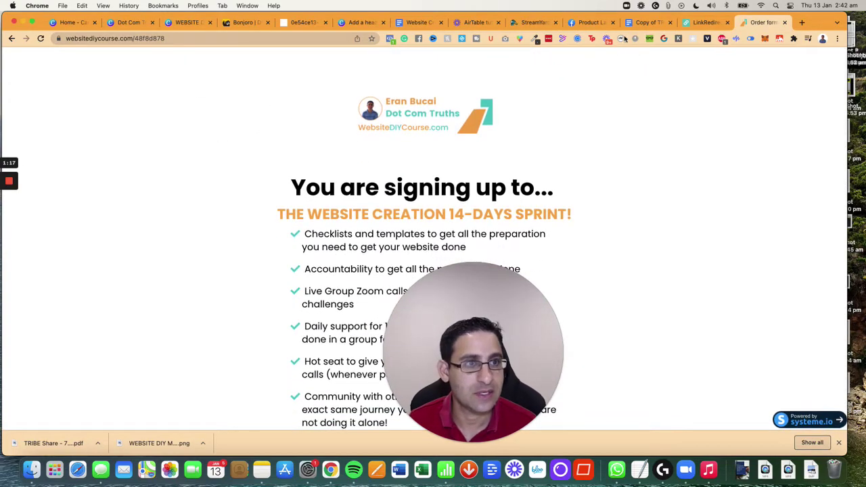
pyautogui.moveTo(520, 274); pyautogui.dragTo(736, 281)
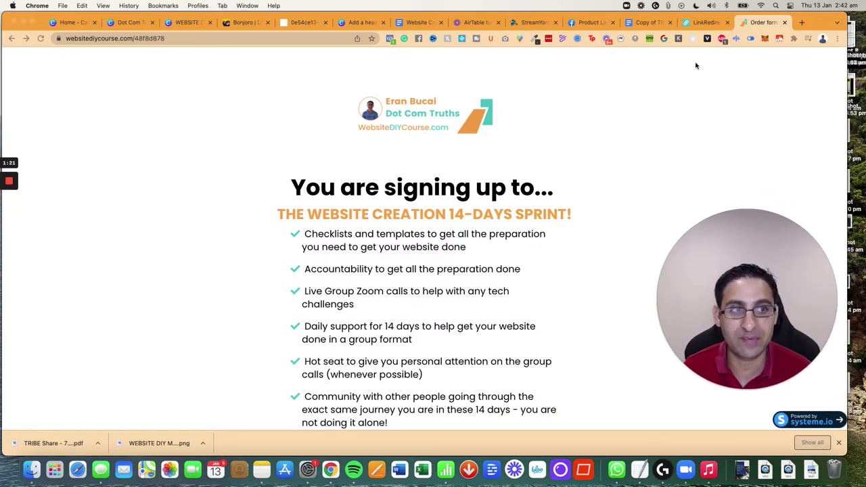
# Step: Go to the LinkRedirect.io home page by trimming /create from its address
pyautogui.click(704, 22)
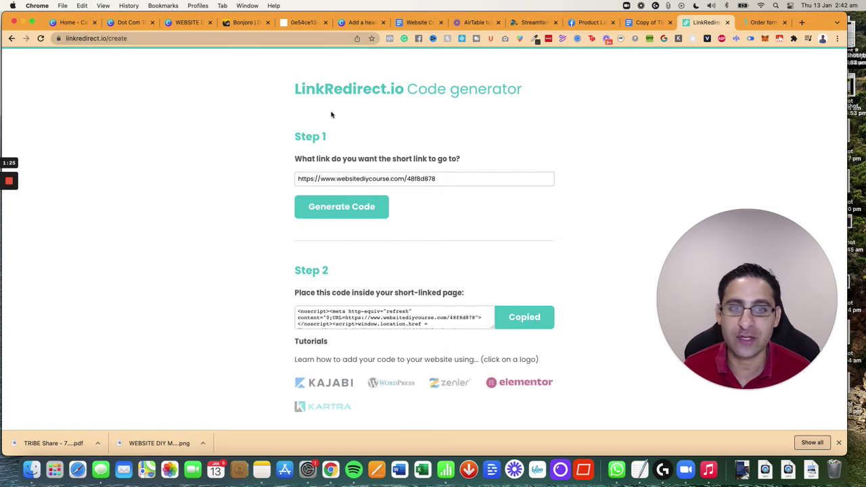
pyautogui.moveTo(105, 39); pyautogui.dragTo(172, 38)
pyautogui.press('BackSpace')
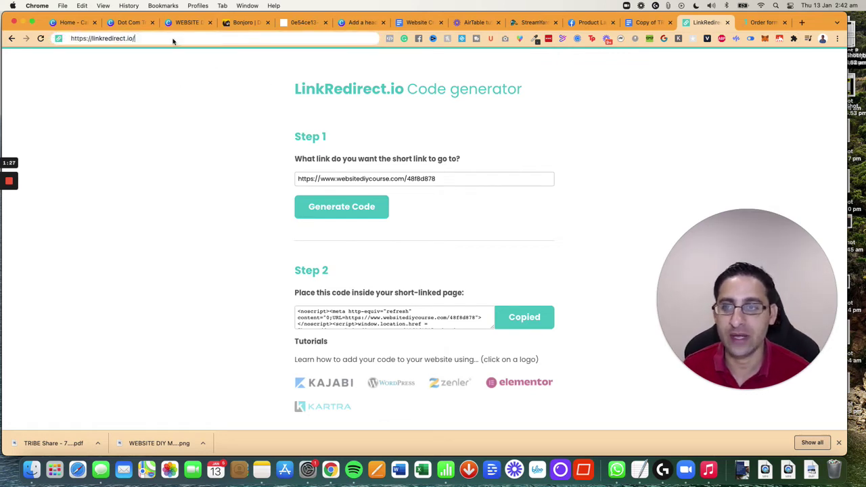
pyautogui.press('Return')
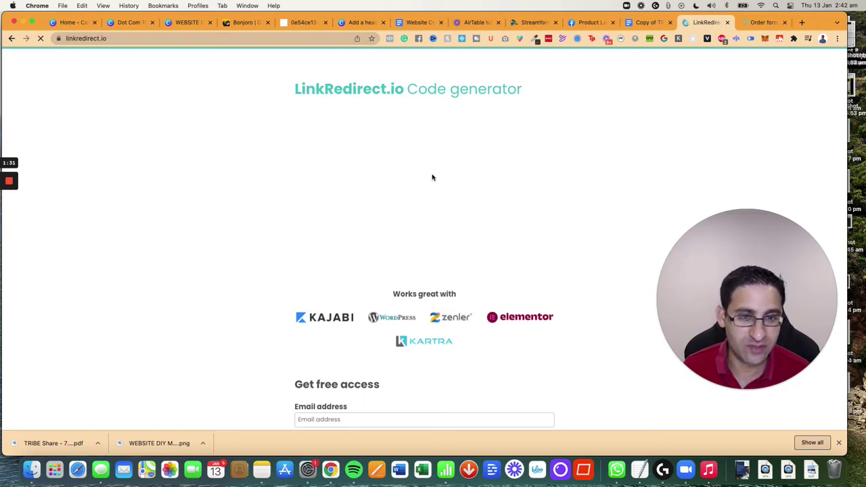
pyautogui.scroll(-5, 357, 190)
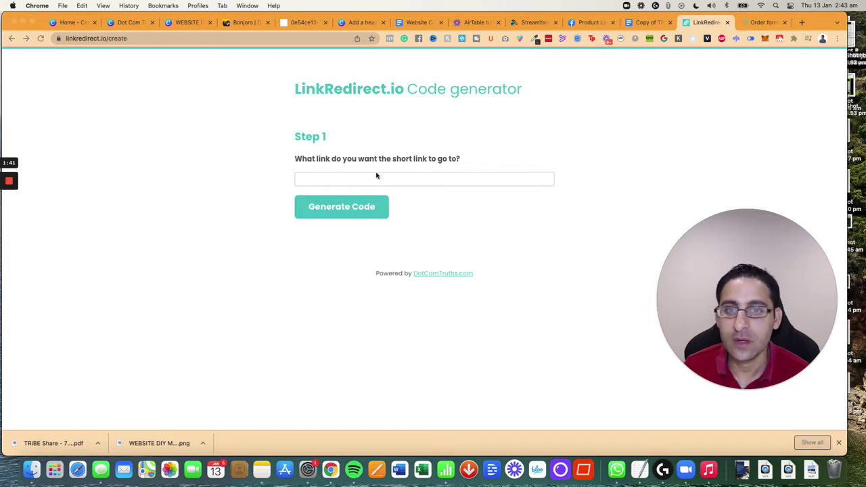
pyautogui.click(342, 179)
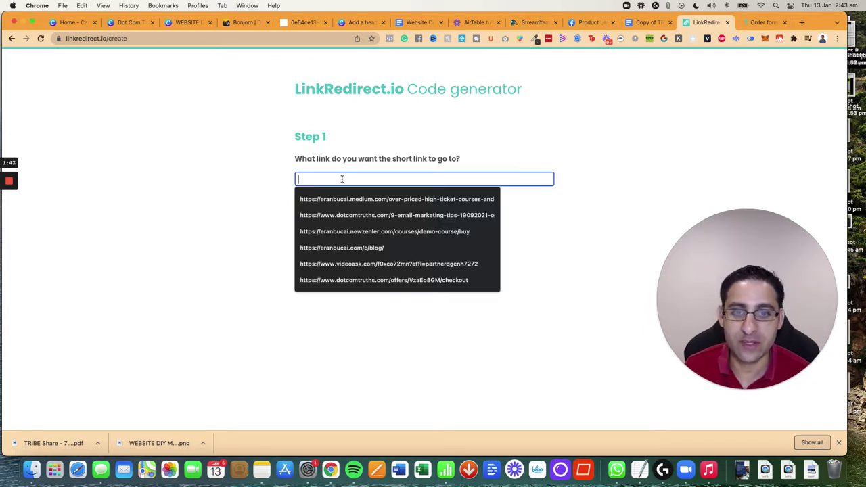
pyautogui.press('super+v')
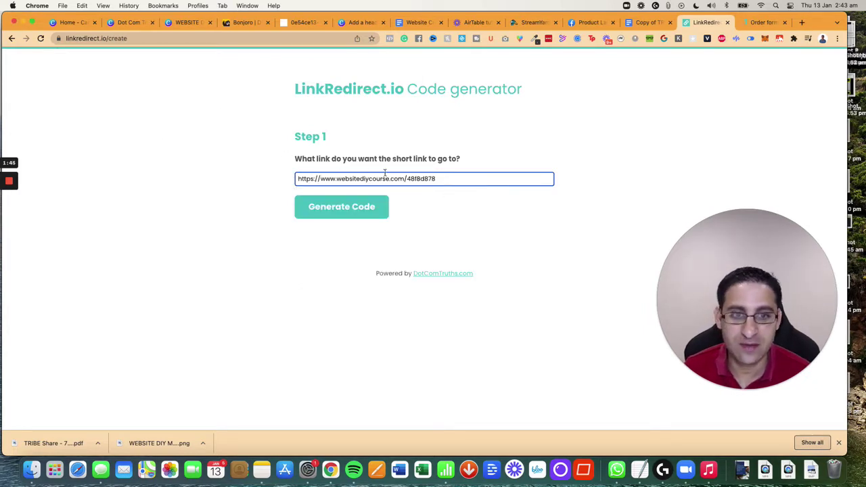
pyautogui.click(342, 206)
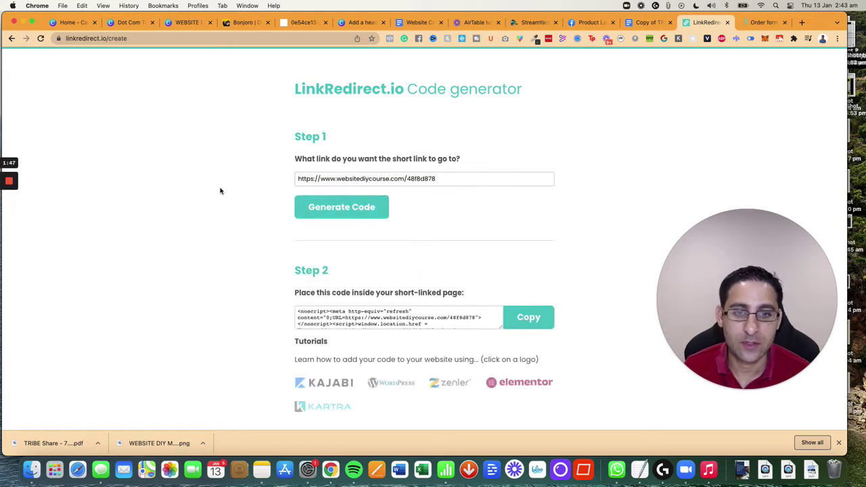
pyautogui.click(533, 320)
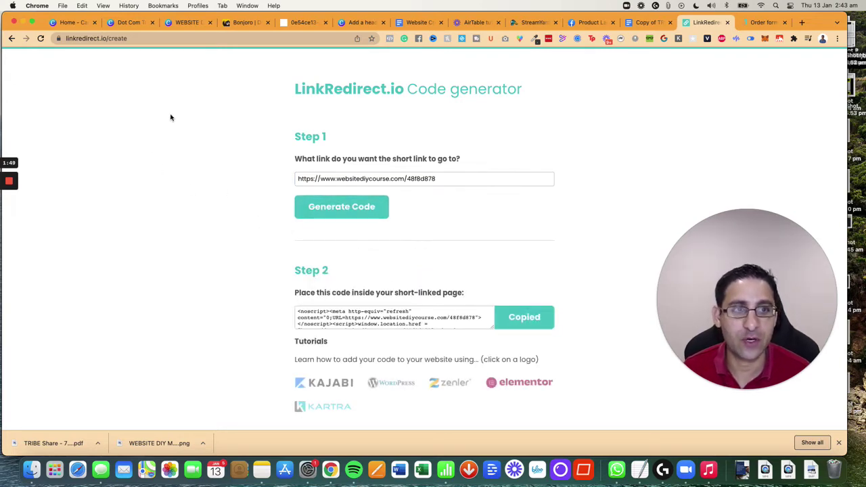
pyautogui.press('super+grave')
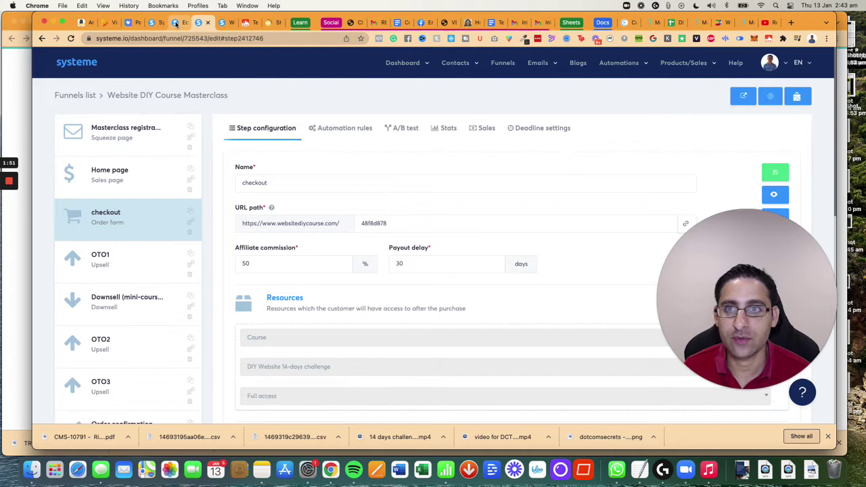
# Step: Add a new Section with a Raw HTML block at the top of the masterclass page
pyautogui.click(176, 24)
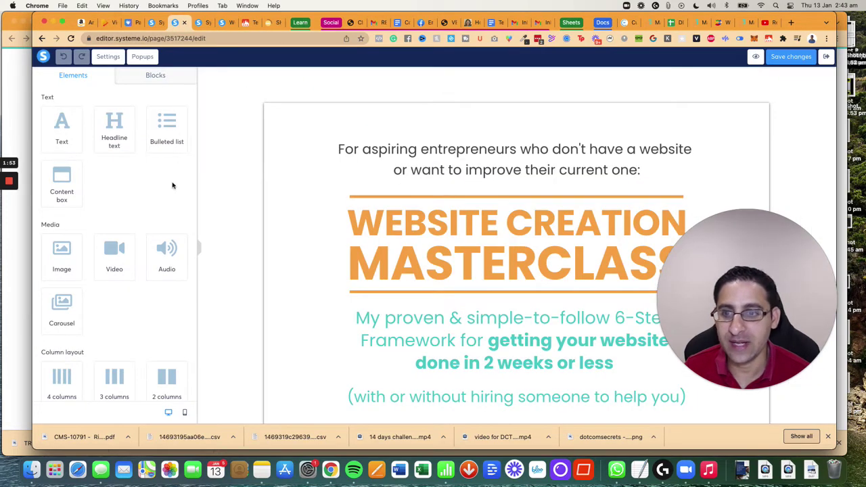
pyautogui.scroll(-2, 170, 352)
pyautogui.moveTo(126, 335)
pyautogui.mouseDown()
pyautogui.moveTo(313, 74)
pyautogui.moveTo(305, 72)
pyautogui.mouseUp()
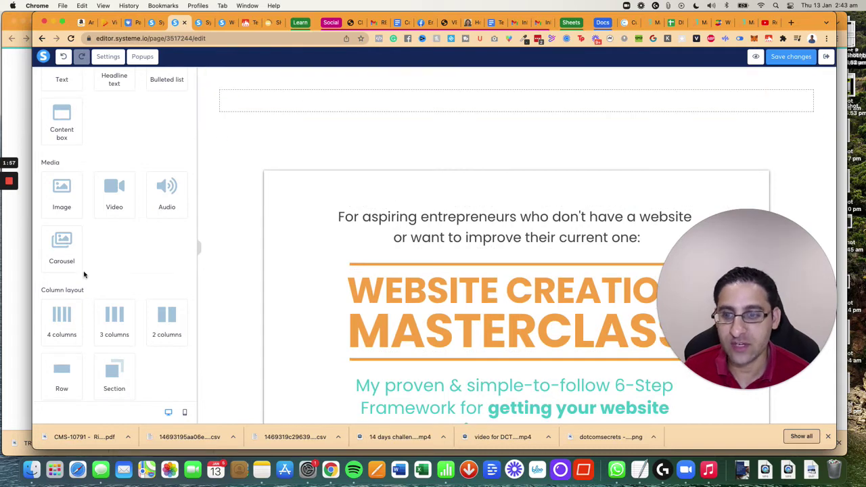
pyautogui.scroll(-5, 84, 274)
pyautogui.moveTo(53, 358); pyautogui.dragTo(298, 105)
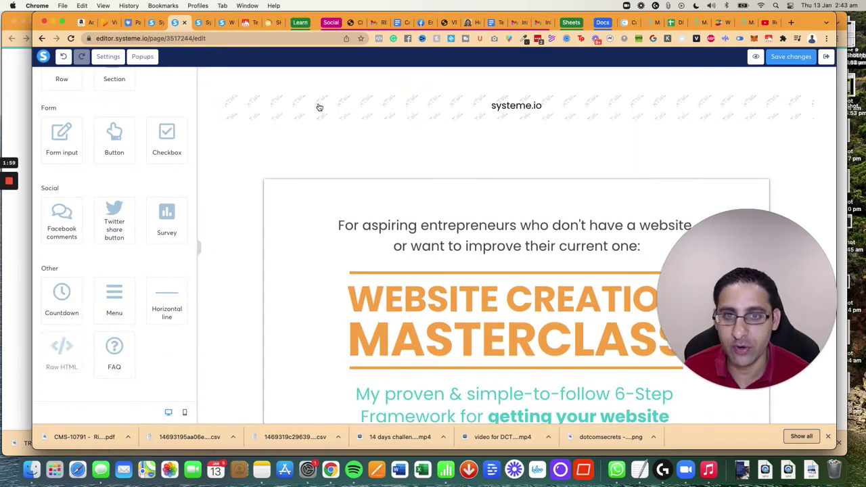
pyautogui.click(687, 101)
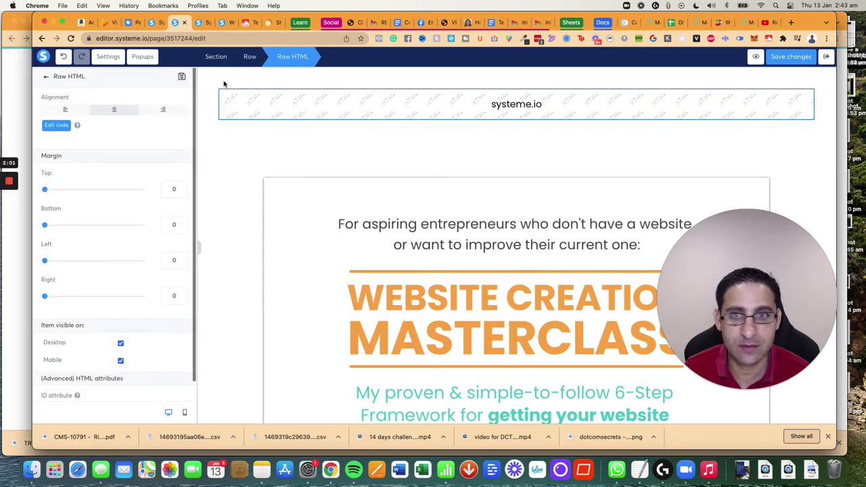
# Step: Replace the block's placeholder code with the redirect script, save the page, and preview it
pyautogui.click(64, 125)
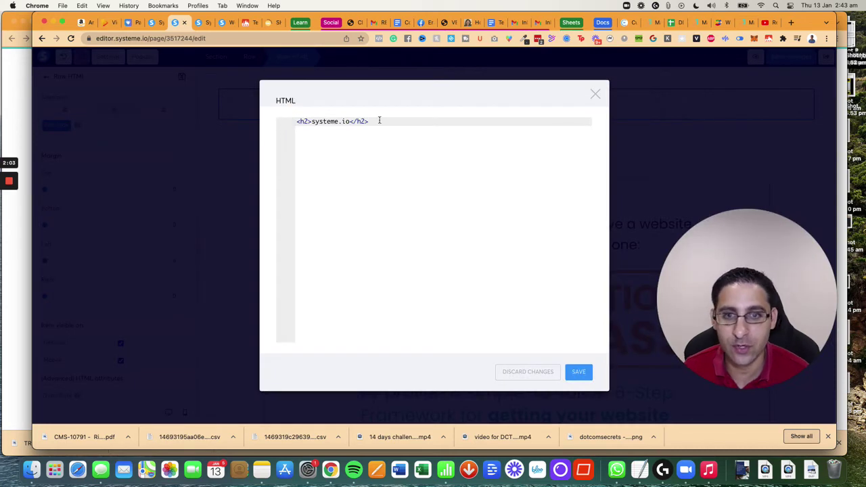
pyautogui.press('super+a')
pyautogui.press('BackSpace')
pyautogui.press('super+v')
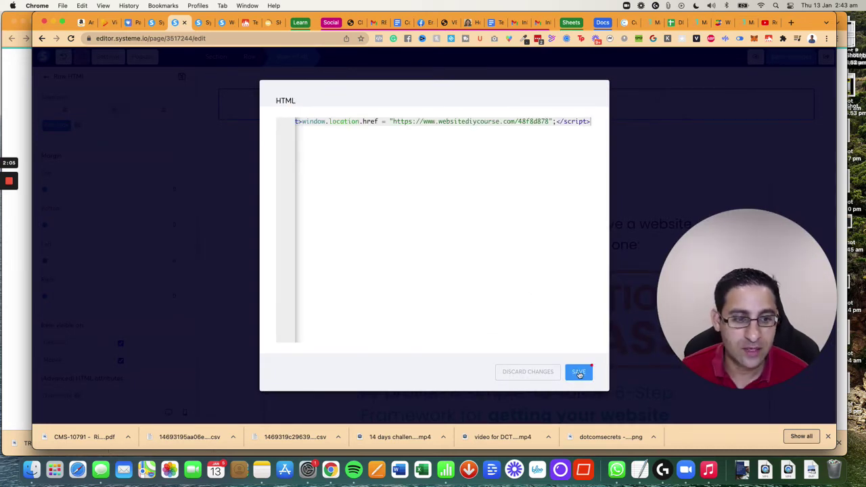
pyautogui.press('Escape')
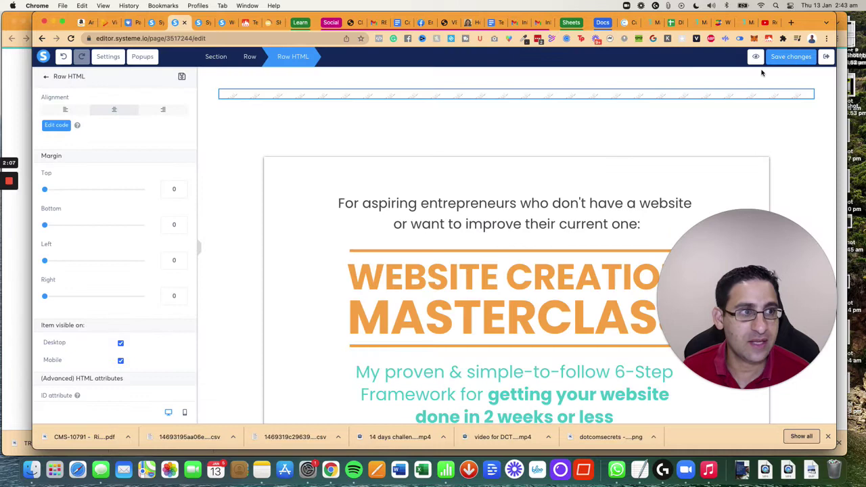
pyautogui.click(781, 58)
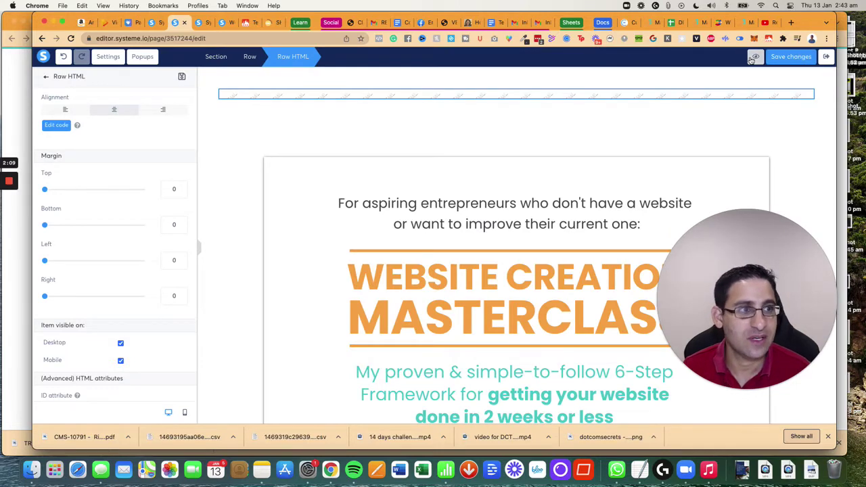
pyautogui.click(757, 57)
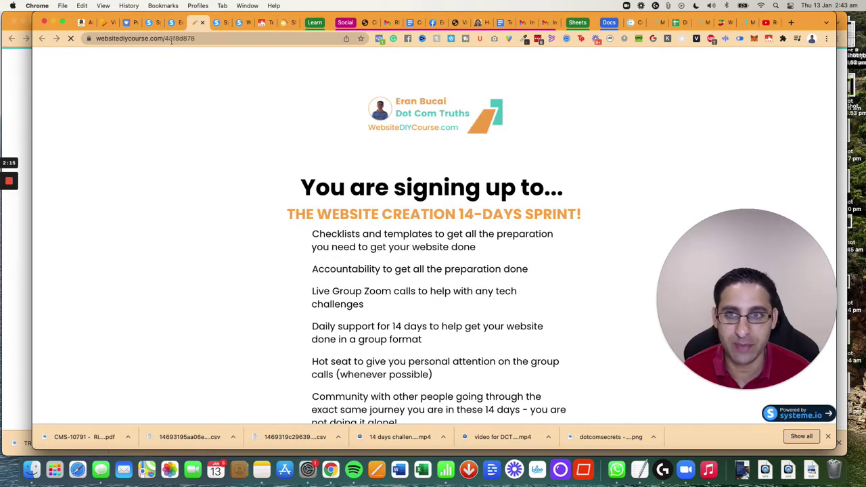
pyautogui.moveTo(165, 38); pyautogui.dragTo(234, 40)
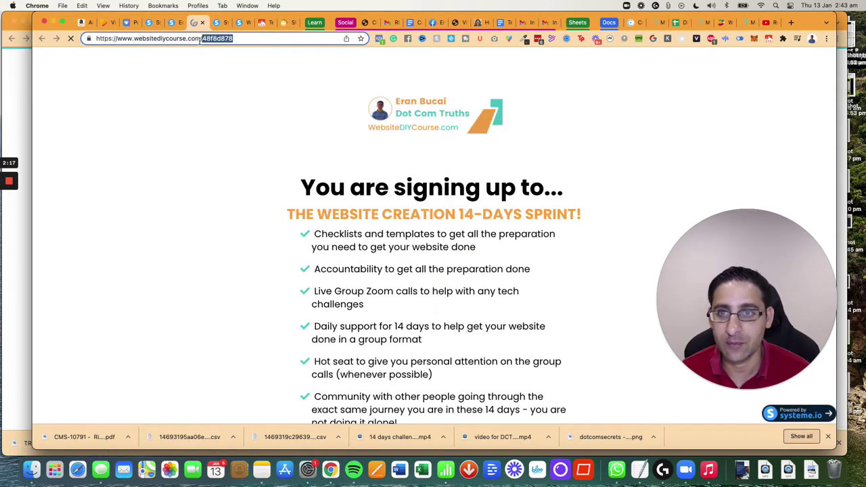
pyautogui.click(200, 40)
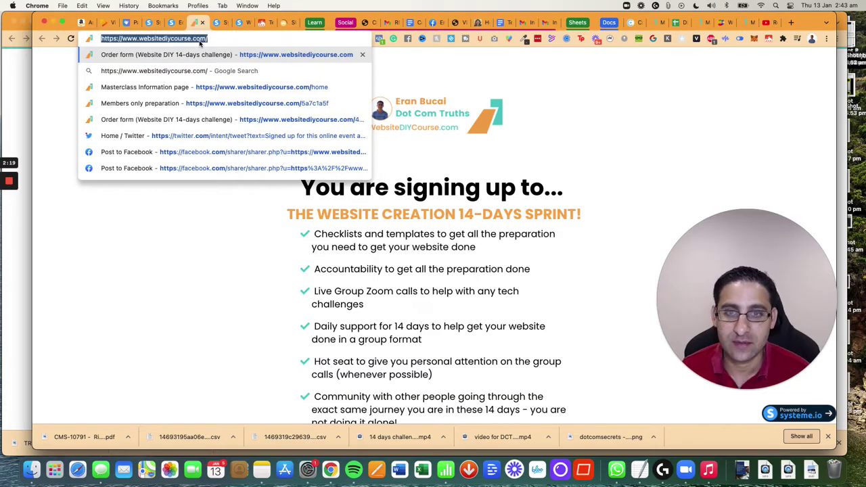
pyautogui.hotkey('ctrl', 'Up')
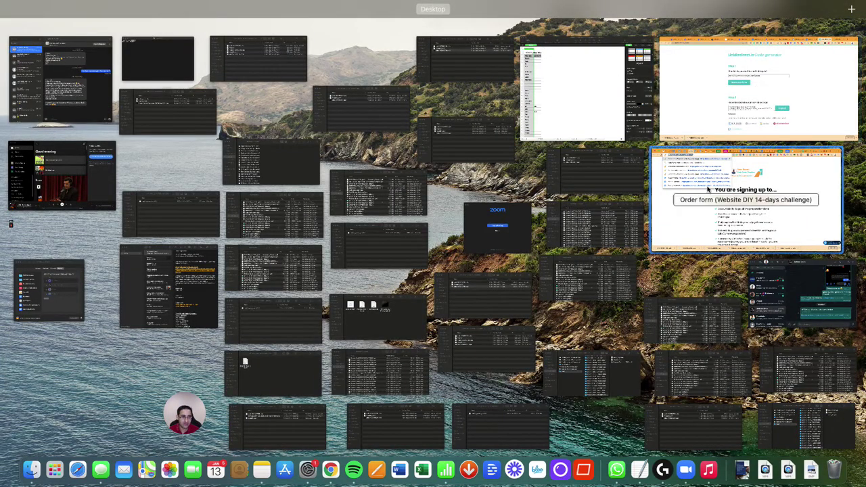
pyautogui.click(707, 190)
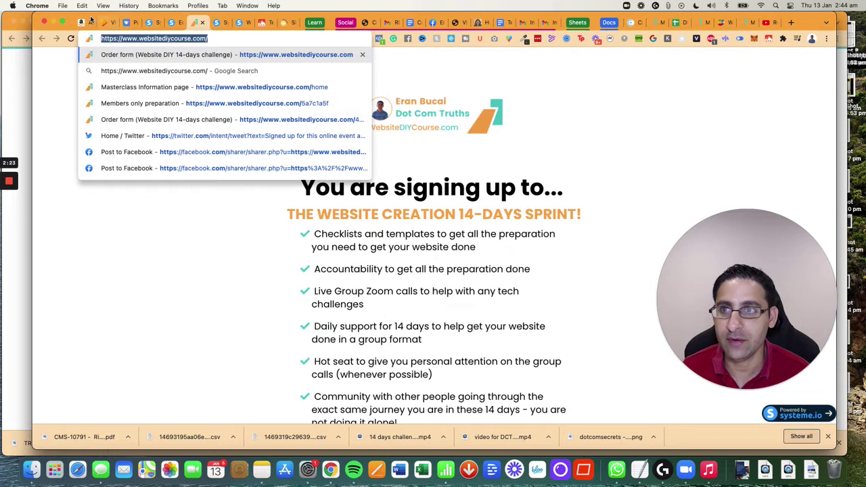
pyautogui.click(62, 6)
pyautogui.click(96, 38)
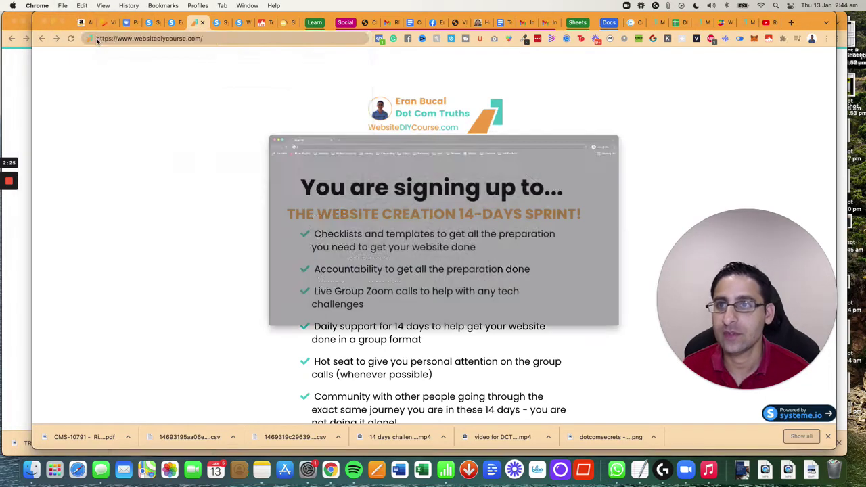
pyautogui.press('super+v')
pyautogui.press('Return')
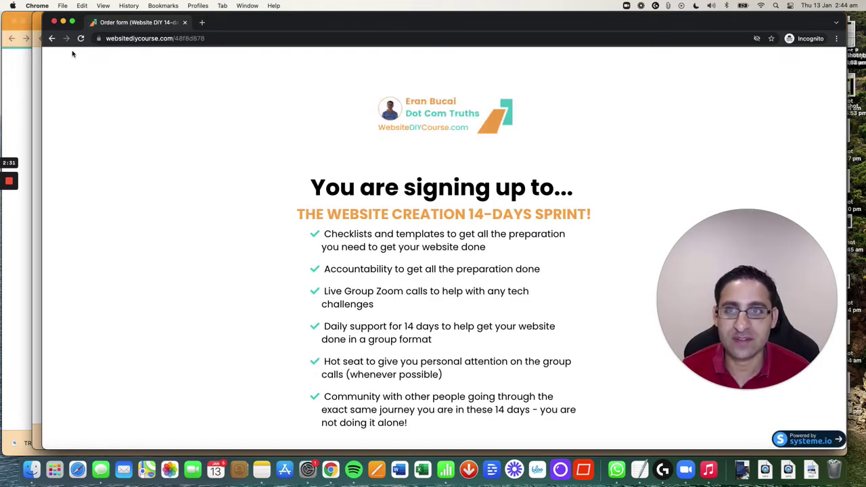
# Step: Save the masterclass page, exit the editor, and select the Home page step with path 'home'
pyautogui.click(55, 22)
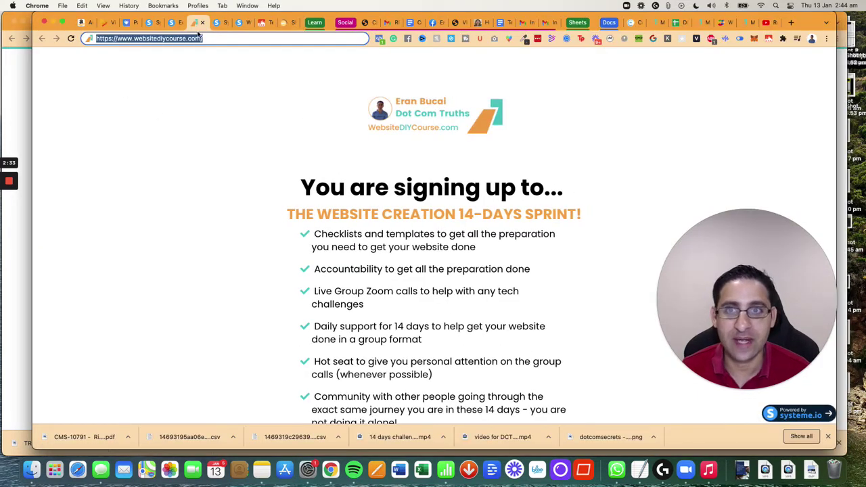
pyautogui.click(178, 23)
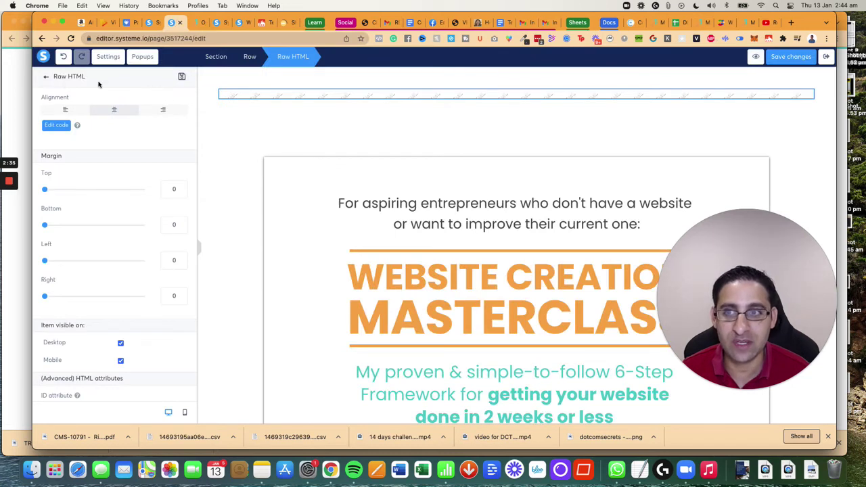
pyautogui.click(790, 58)
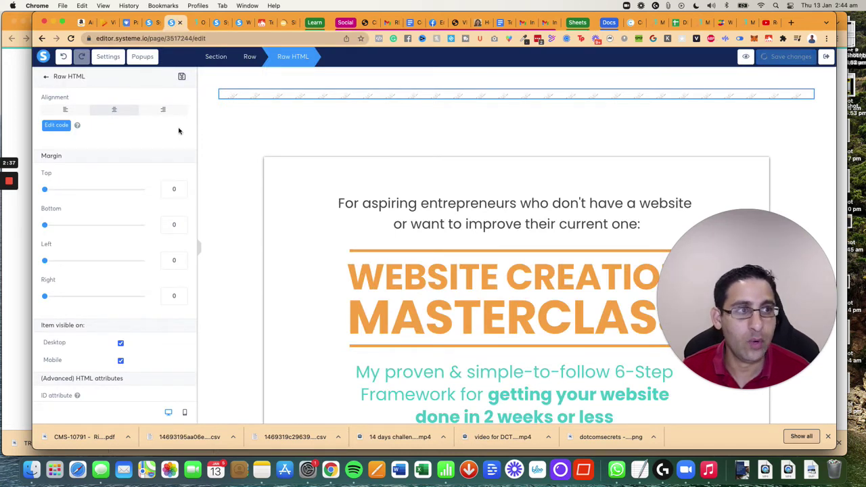
pyautogui.click(45, 78)
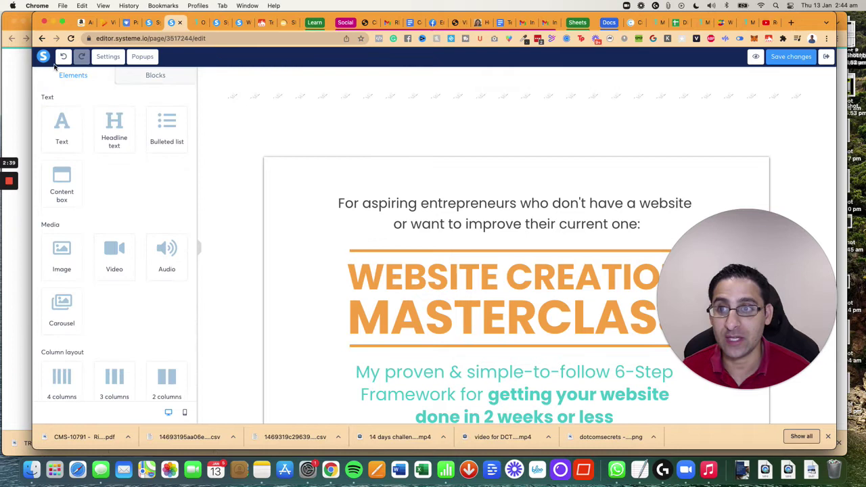
pyautogui.click(826, 58)
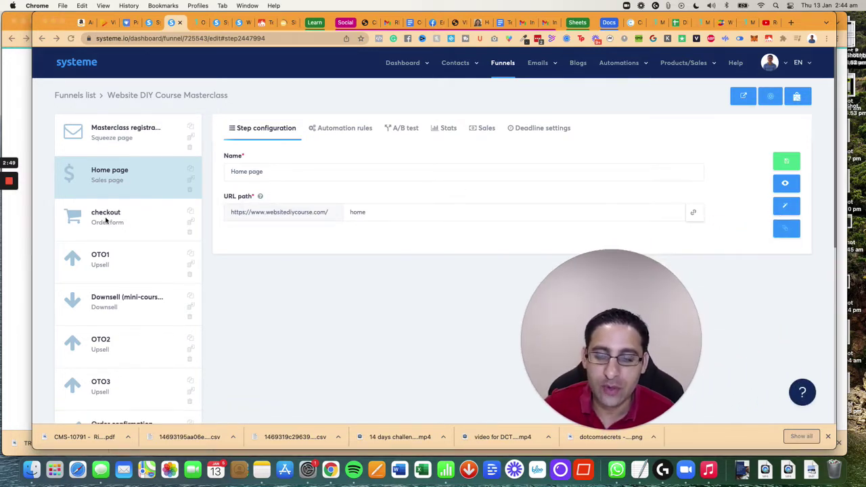
pyautogui.doubleClick(372, 212)
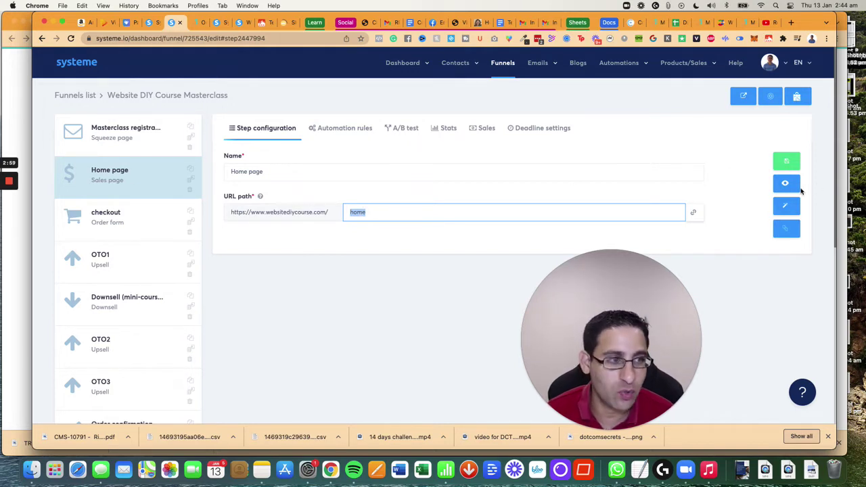
pyautogui.click(737, 203)
# Step: Preview the live Home page, then close it and return to the home page editor
pyautogui.click(778, 184)
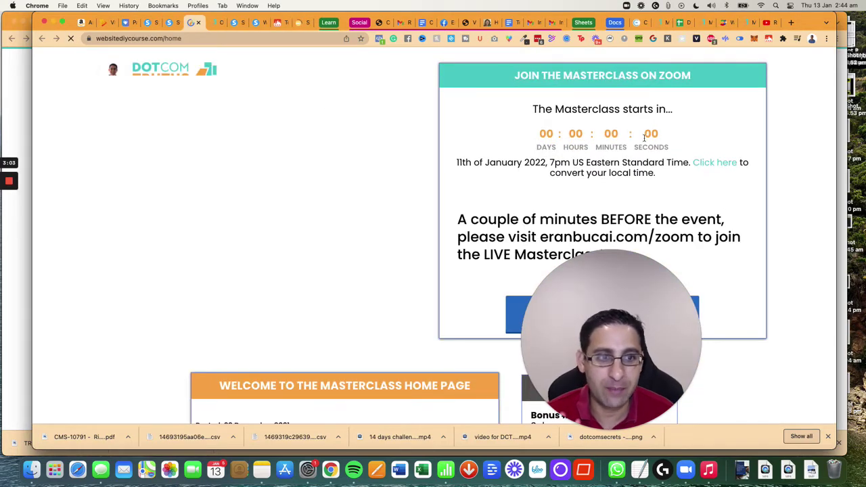
pyautogui.scroll(-5, 302, 227)
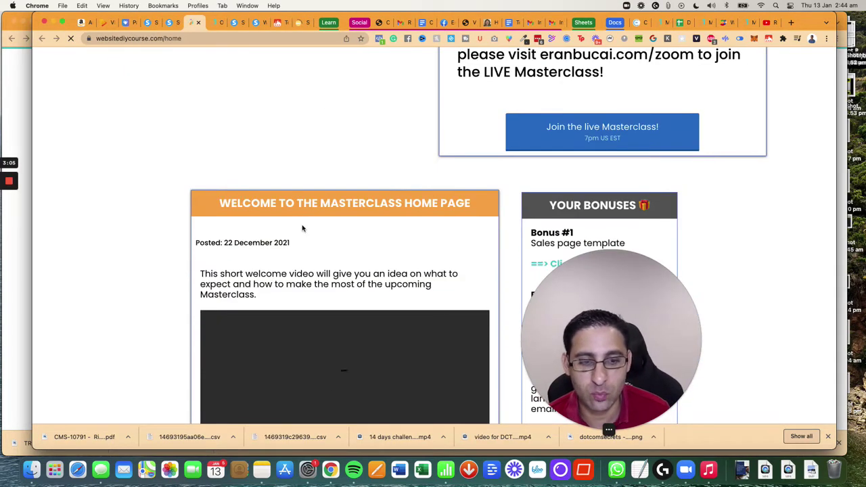
pyautogui.scroll(-3, 303, 228)
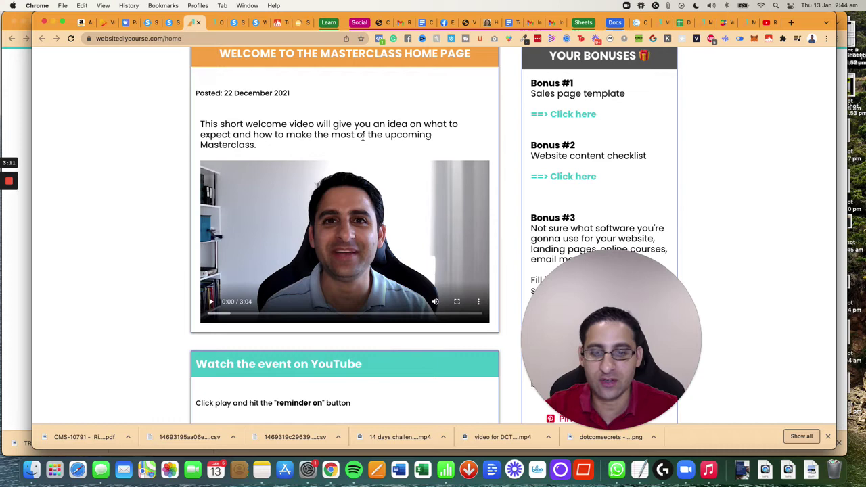
pyautogui.click(198, 22)
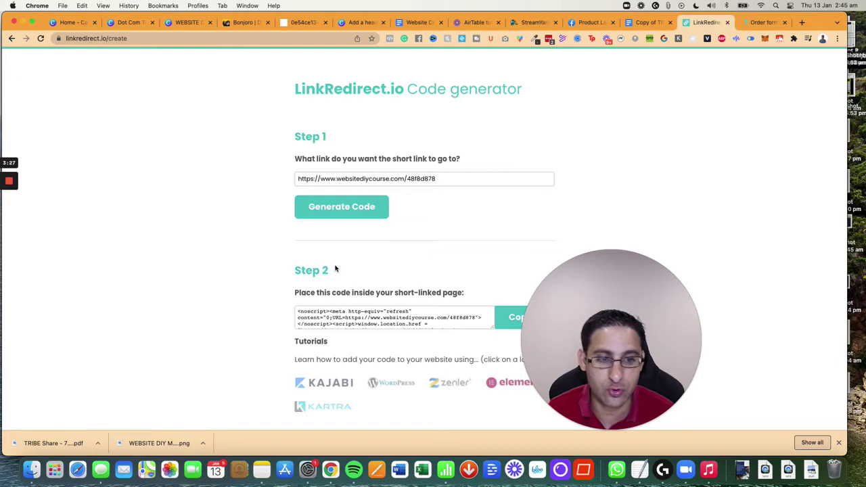
pyautogui.press('super+grave')
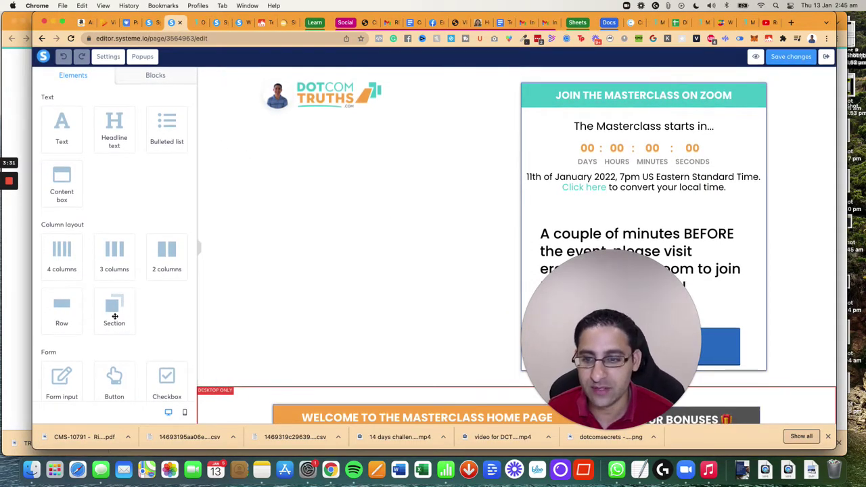
# Step: Add a new Section with a Raw HTML block at the top of the home page
pyautogui.moveTo(114, 316); pyautogui.dragTo(329, 75)
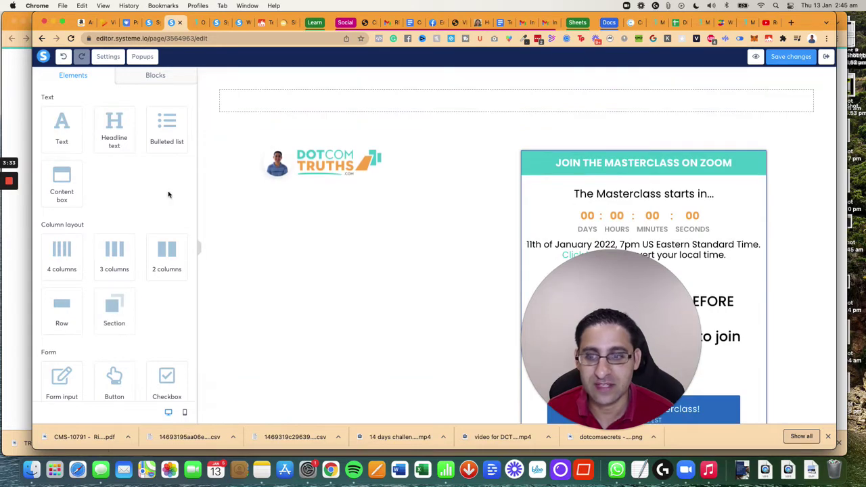
pyautogui.scroll(-5, 169, 195)
pyautogui.moveTo(61, 348); pyautogui.dragTo(305, 107)
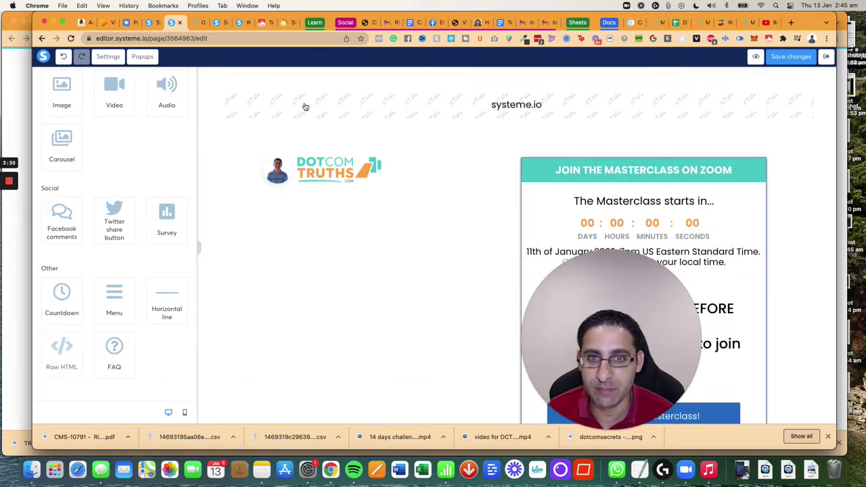
pyautogui.click(285, 108)
# Step: Replace the block's placeholder code with the redirect script and save the home page
pyautogui.click(54, 127)
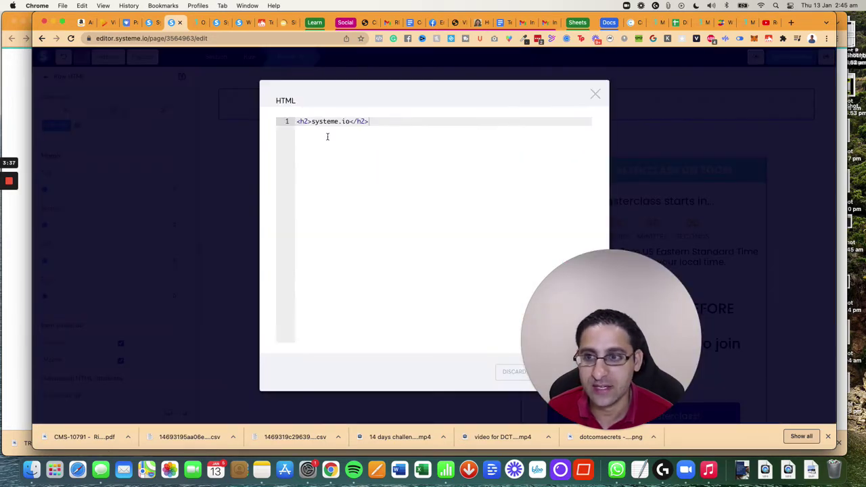
pyautogui.press('super+a')
pyautogui.press('super+v')
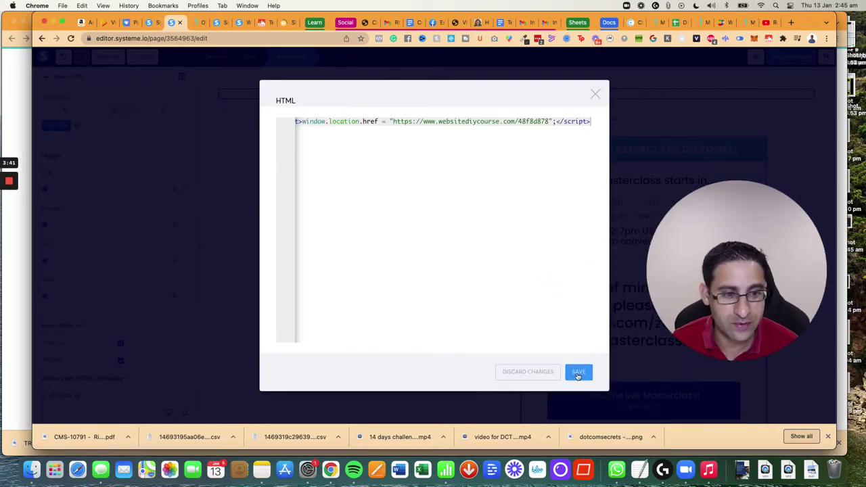
pyautogui.click(578, 373)
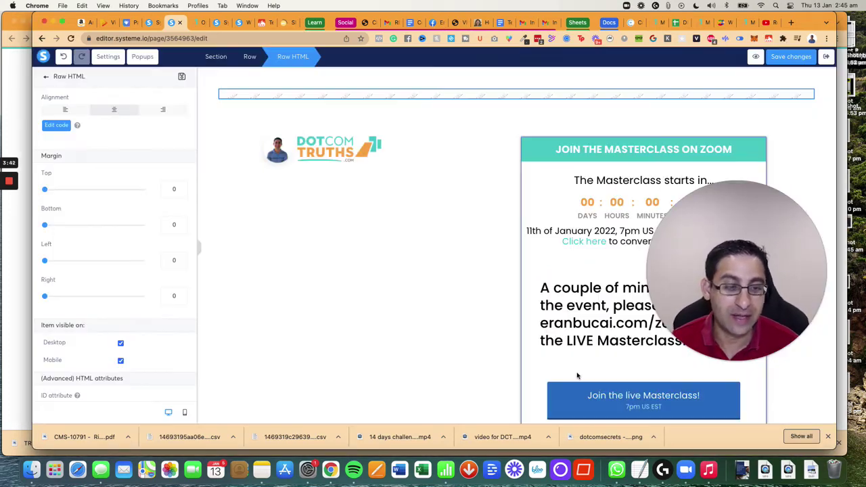
pyautogui.click(787, 59)
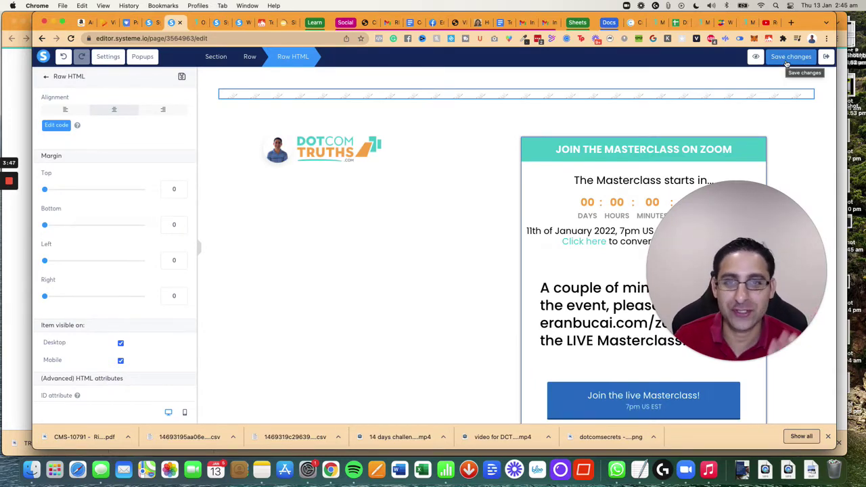
pyautogui.click(786, 59)
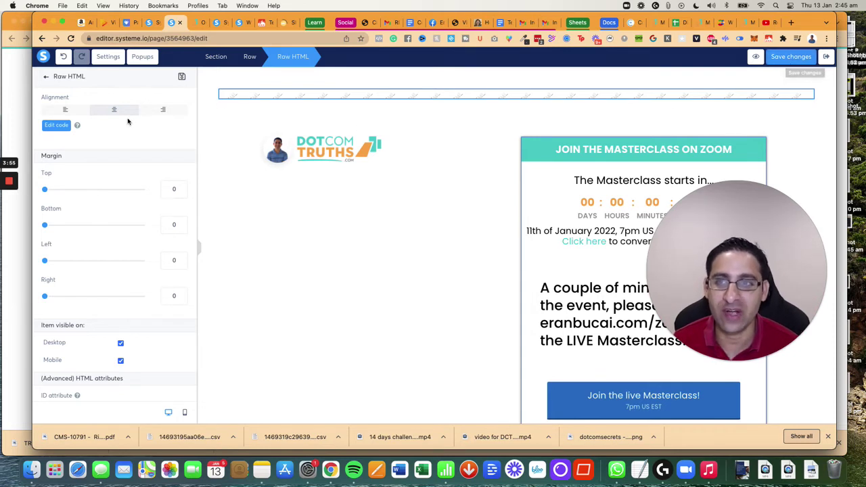
# Step: Preview the Home page, confirm it lands on the checkout order form, then close the preview
pyautogui.click(827, 57)
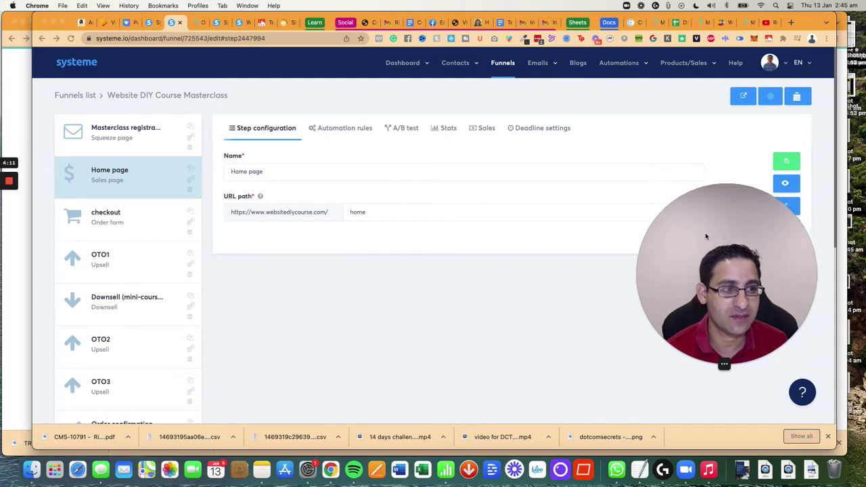
pyautogui.click(786, 183)
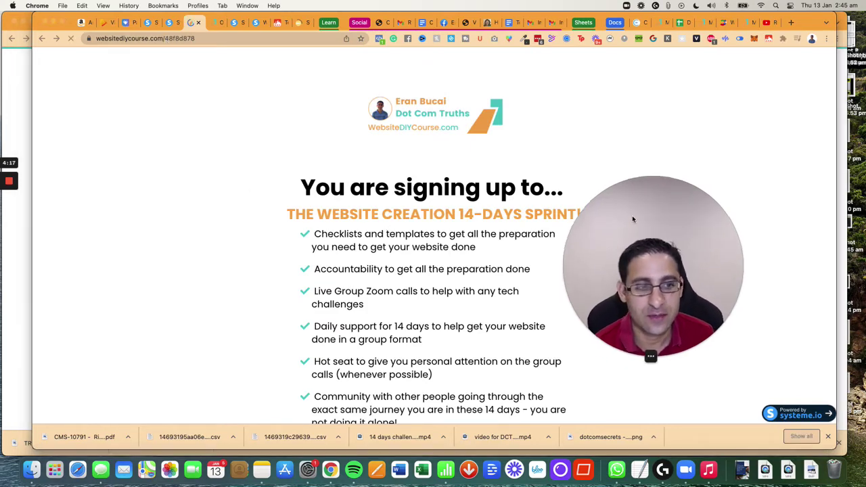
pyautogui.scroll(-3, 436, 213)
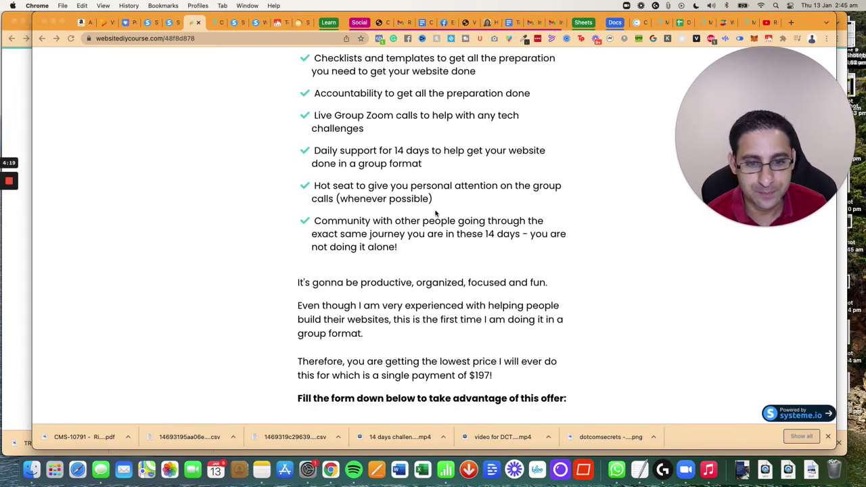
pyautogui.scroll(-4, 436, 214)
pyautogui.scroll(-2, 436, 213)
pyautogui.scroll(-5, 435, 214)
pyautogui.scroll(5, 436, 213)
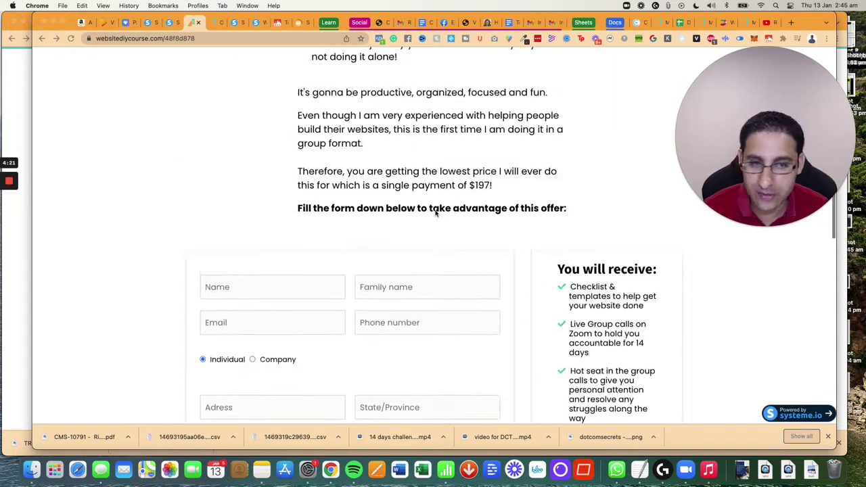
pyautogui.scroll(3, 436, 214)
pyautogui.scroll(2, 436, 214)
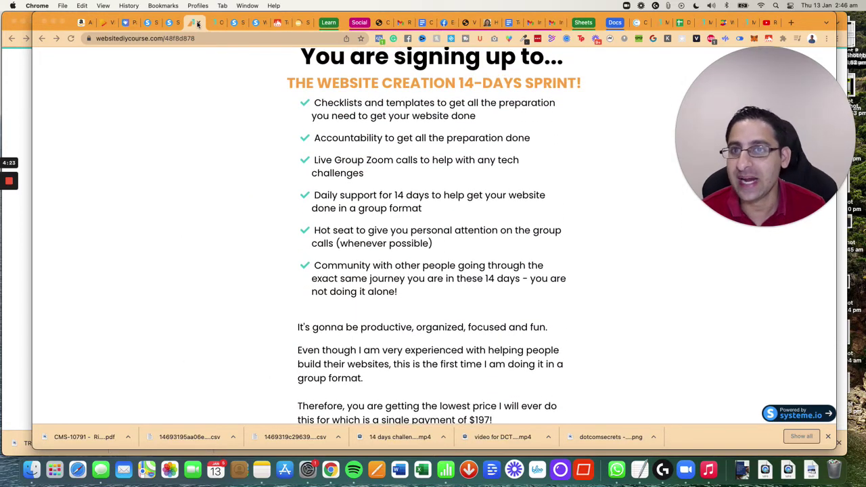
pyautogui.click(197, 24)
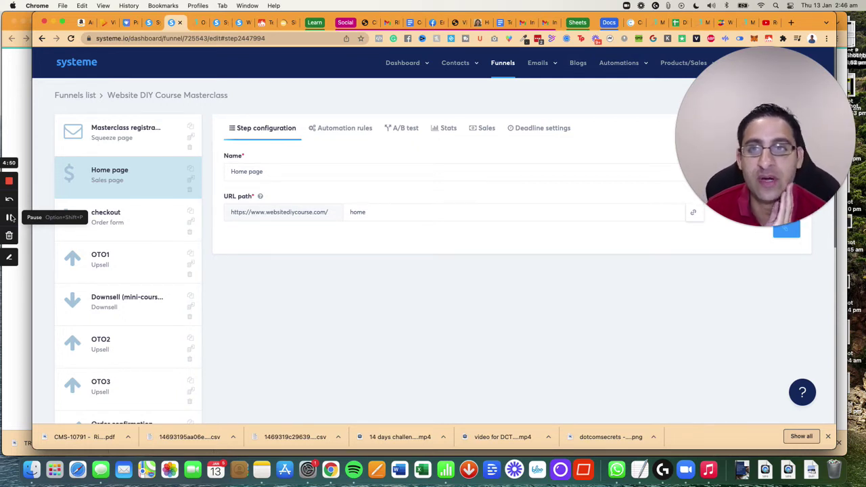
pyautogui.click(790, 23)
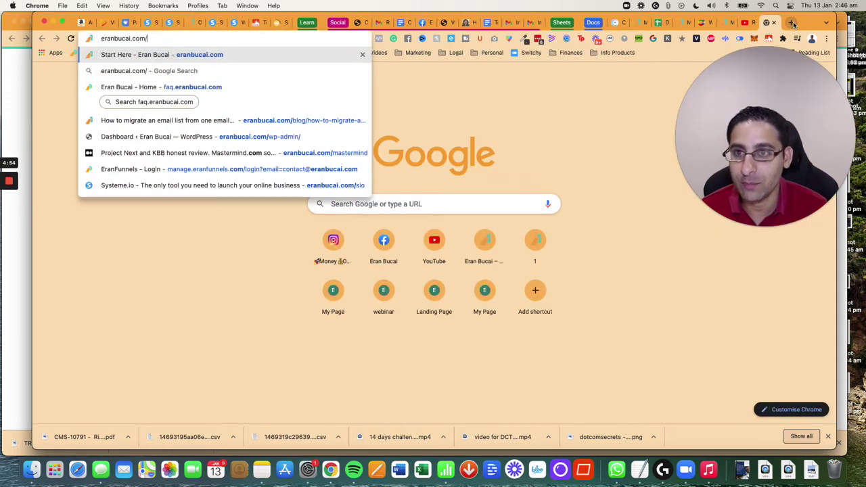
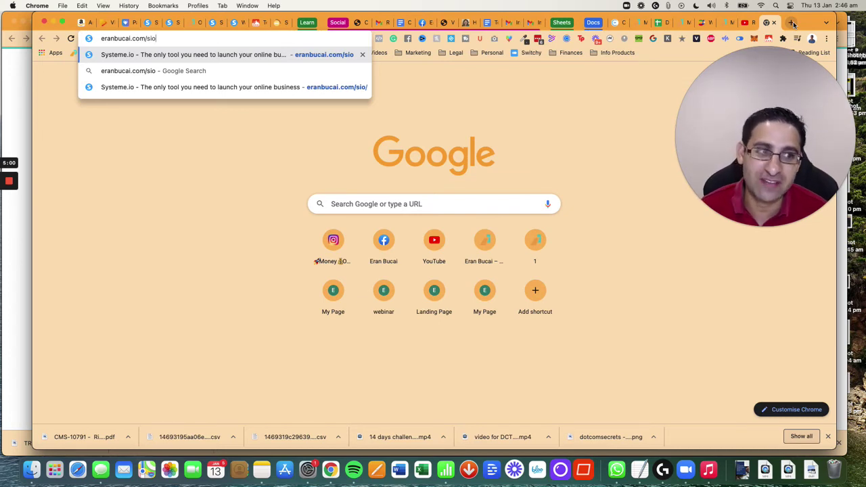
pyautogui.press('Return')
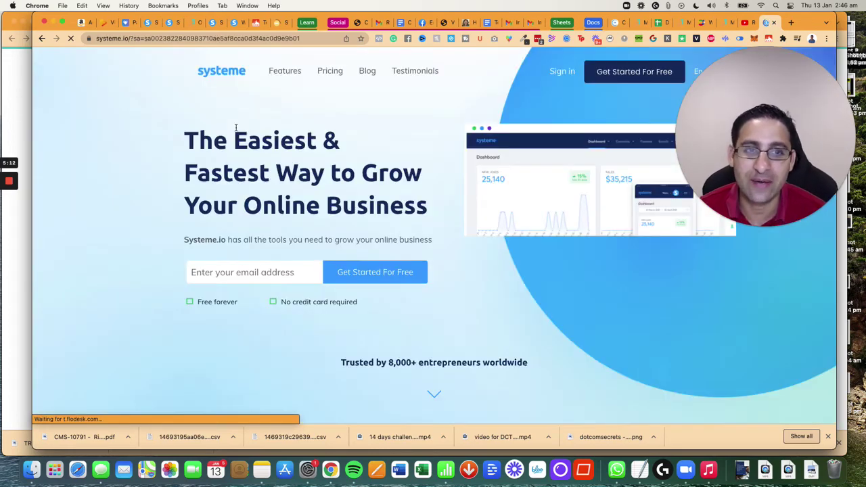
pyautogui.press('super+grave')
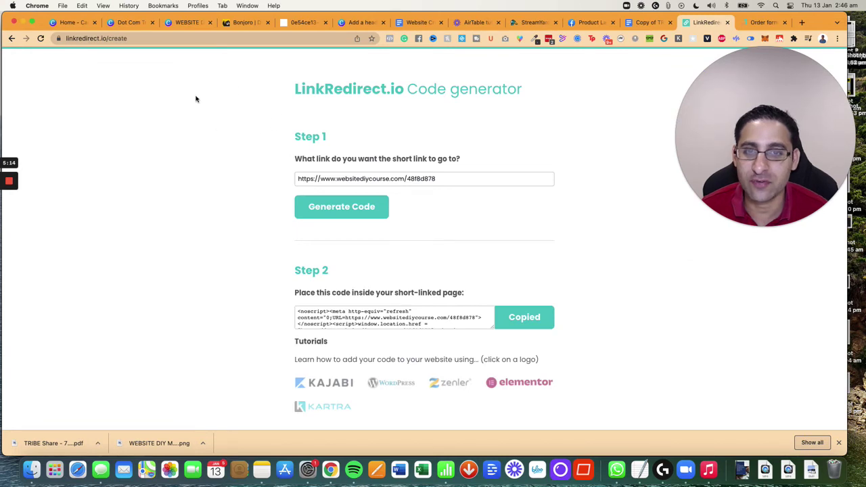
pyautogui.moveTo(296, 88); pyautogui.dragTo(403, 88)
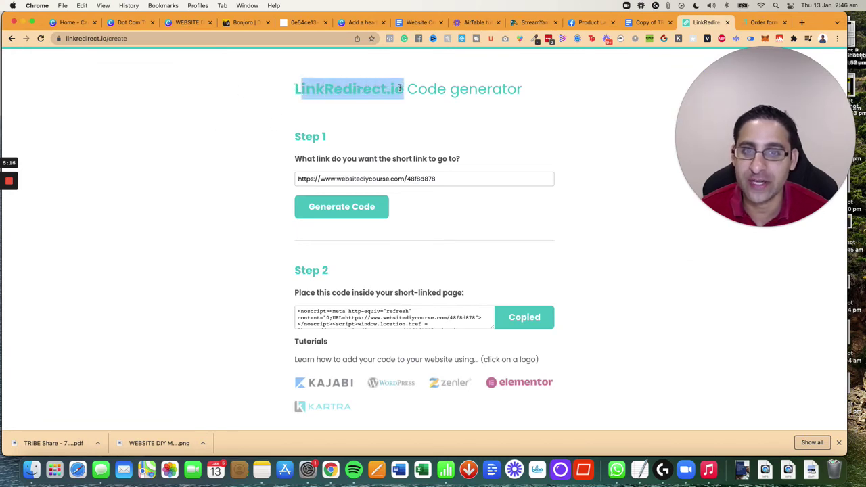
pyautogui.moveTo(296, 88); pyautogui.dragTo(404, 88)
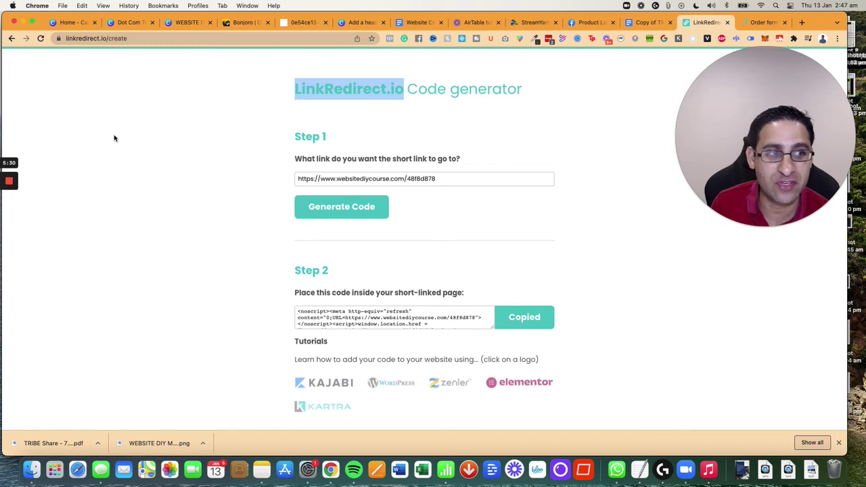
pyautogui.press('super+grave')
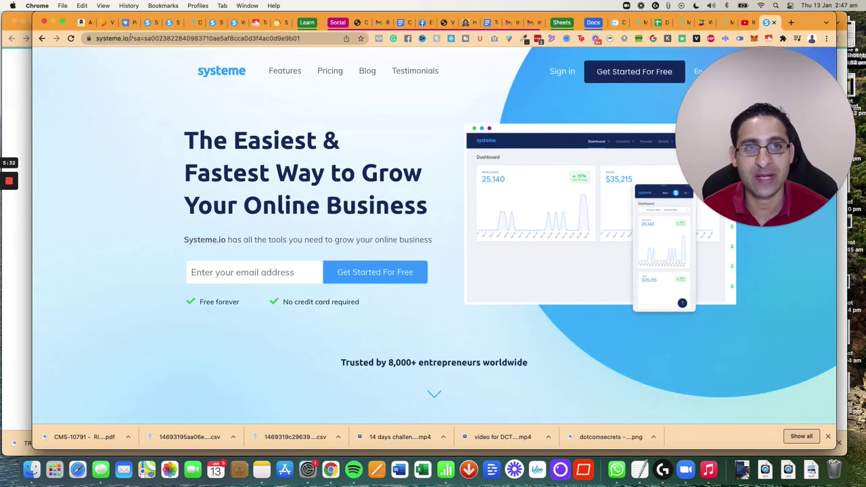